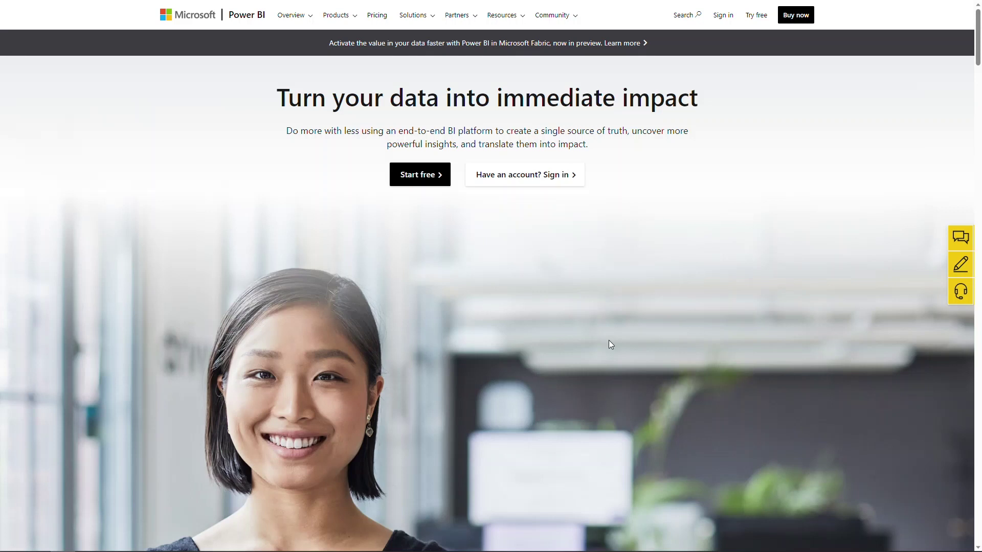
- Look through the Power BI product page, covering its Copilot, customer story, research and business impact sections
{"action": "scroll", "coordinate": [612, 388], "scroll_direction": "down", "scroll_amount": 10}
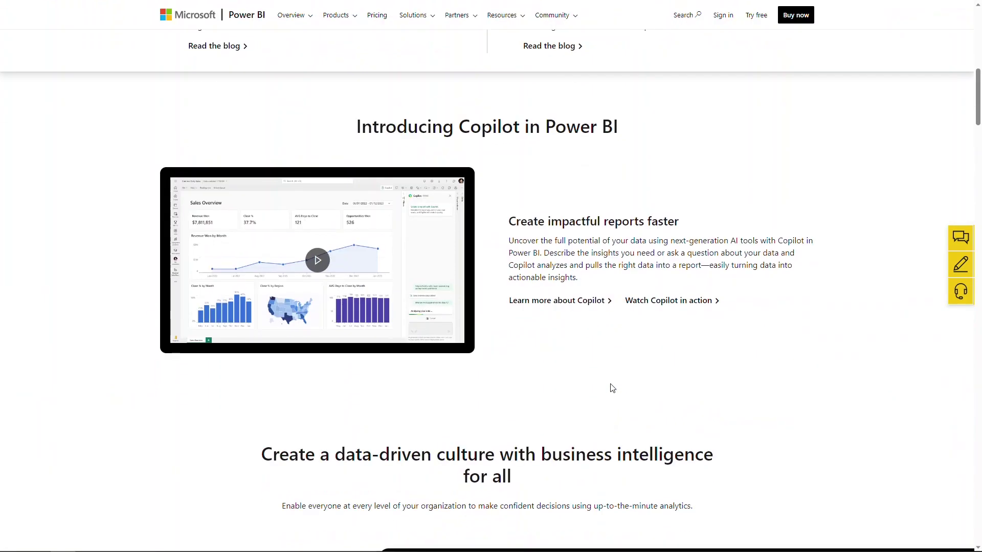
{"action": "scroll", "coordinate": [611, 388], "scroll_direction": "down", "scroll_amount": 10}
{"action": "scroll", "coordinate": [612, 388], "scroll_direction": "down", "scroll_amount": 10}
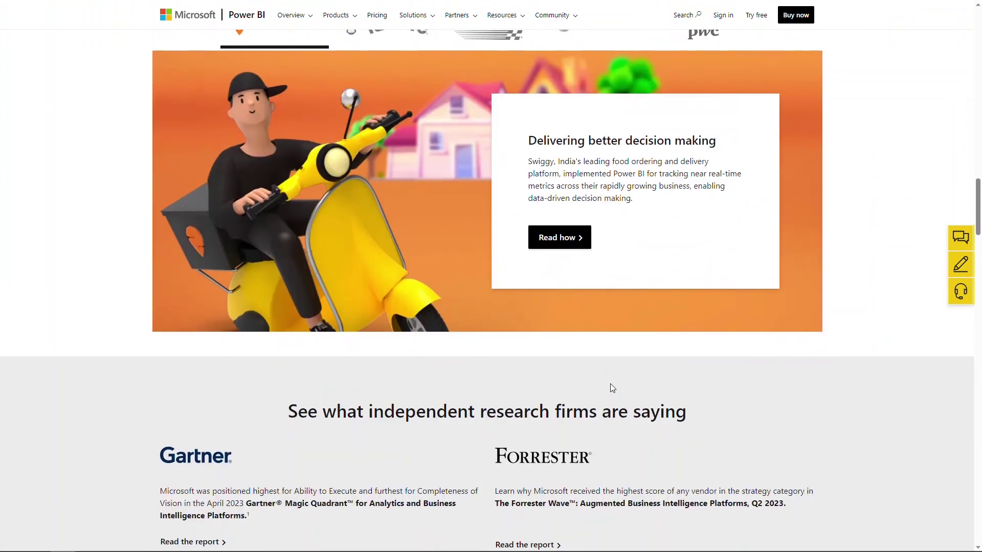
{"action": "scroll", "coordinate": [607, 388], "scroll_direction": "down", "scroll_amount": 5}
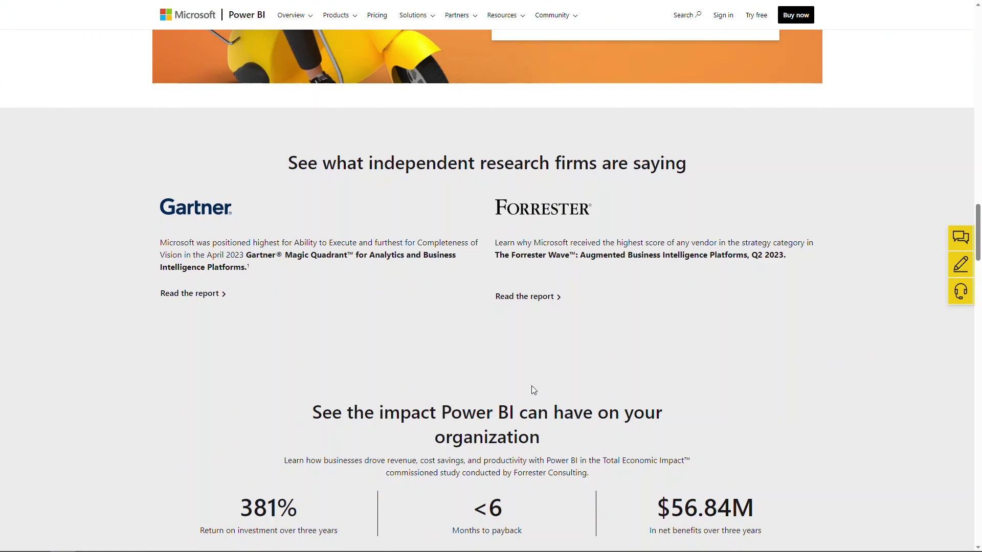
{"action": "scroll", "coordinate": [524, 383], "scroll_direction": "down", "scroll_amount": 7}
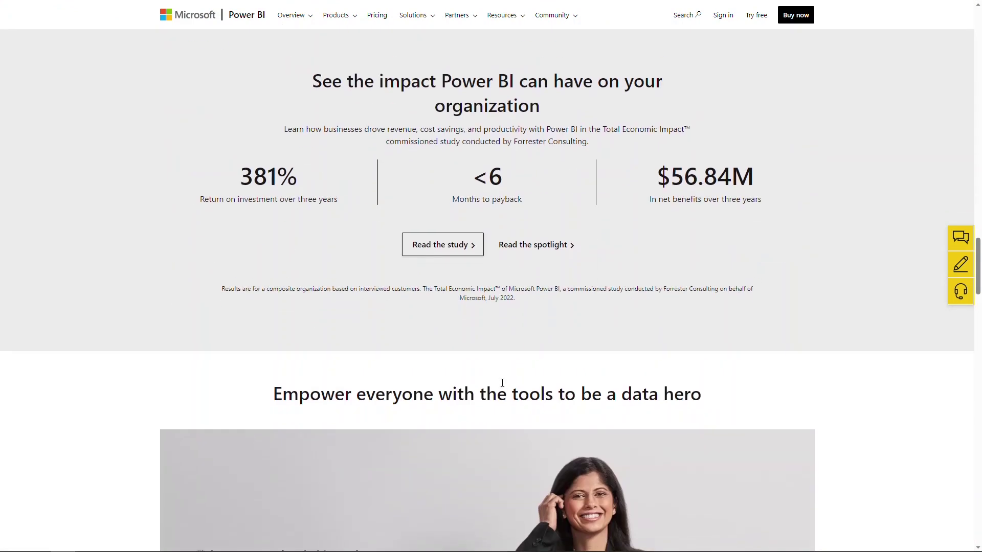
{"action": "scroll", "coordinate": [490, 383], "scroll_direction": "down", "scroll_amount": 2}
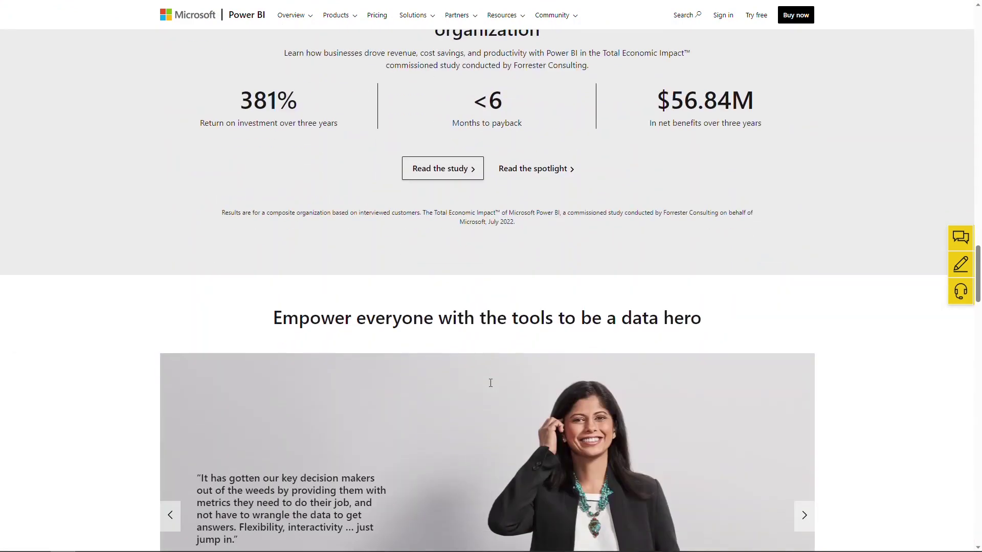
{"action": "scroll", "coordinate": [489, 382], "scroll_direction": "down", "scroll_amount": 5}
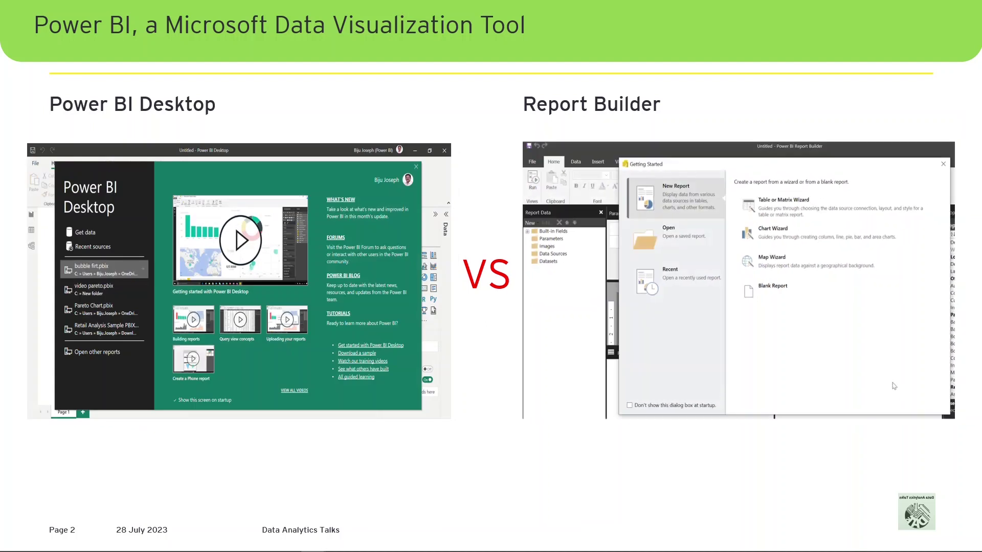
- Review the download page for Microsoft Power BI Report Builder, including its version and file details
{"action": "key", "text": "Right"}
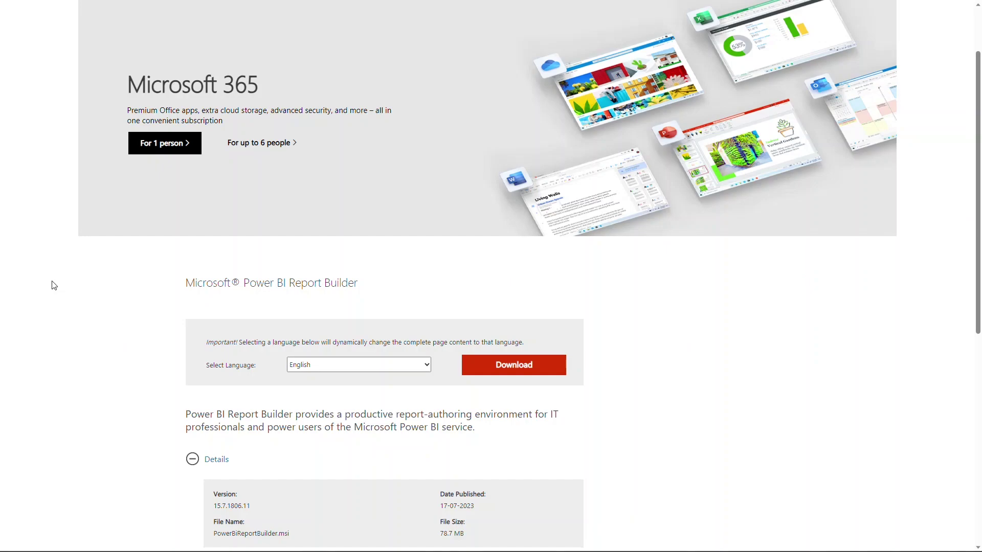
{"action": "key", "text": "Tab"}
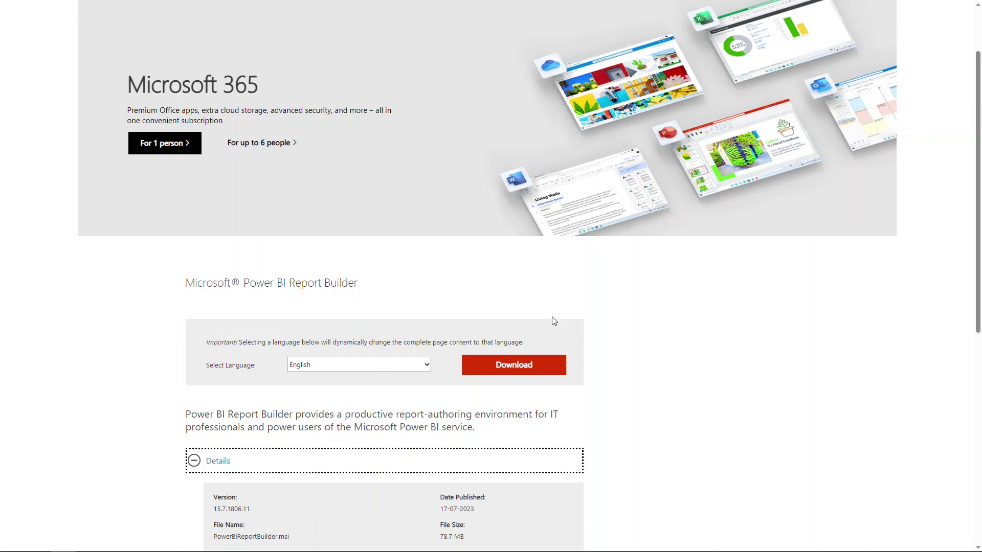
{"action": "scroll", "coordinate": [598, 334], "scroll_direction": "down", "scroll_amount": 3}
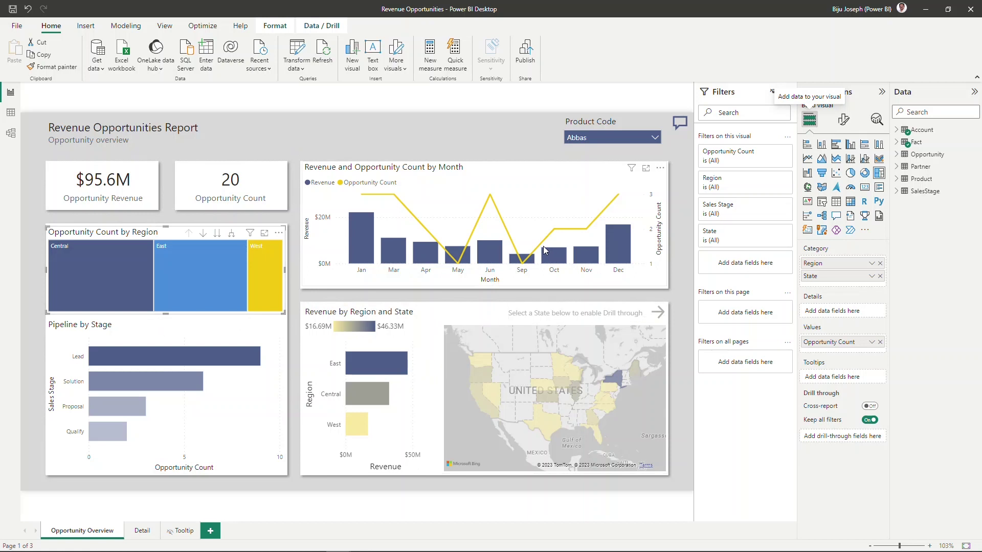
- Filter the Revenue Opportunities report by product code Carmen, and return the slicer to Abbas
{"action": "left_click", "coordinate": [646, 138]}
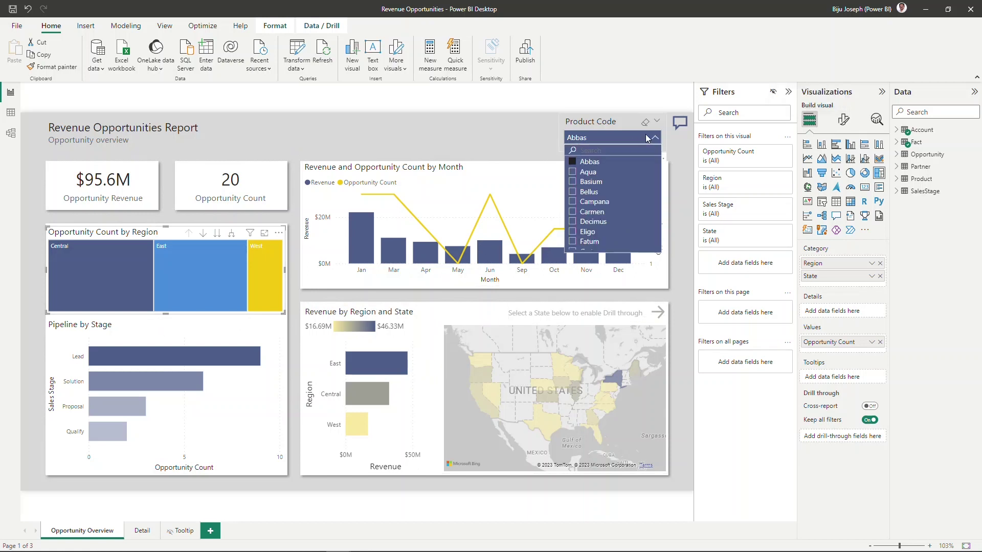
{"action": "left_click", "coordinate": [573, 213]}
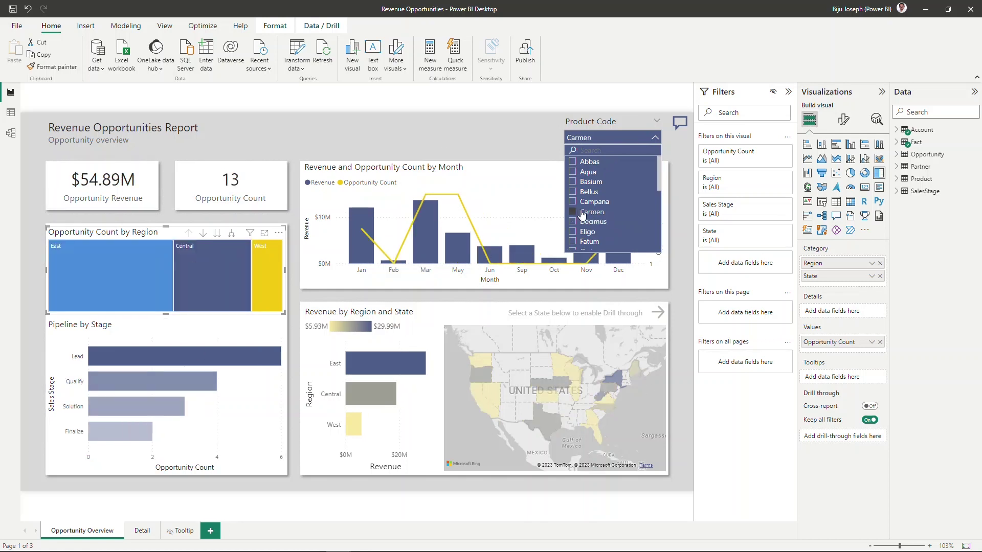
{"action": "left_click", "coordinate": [572, 161]}
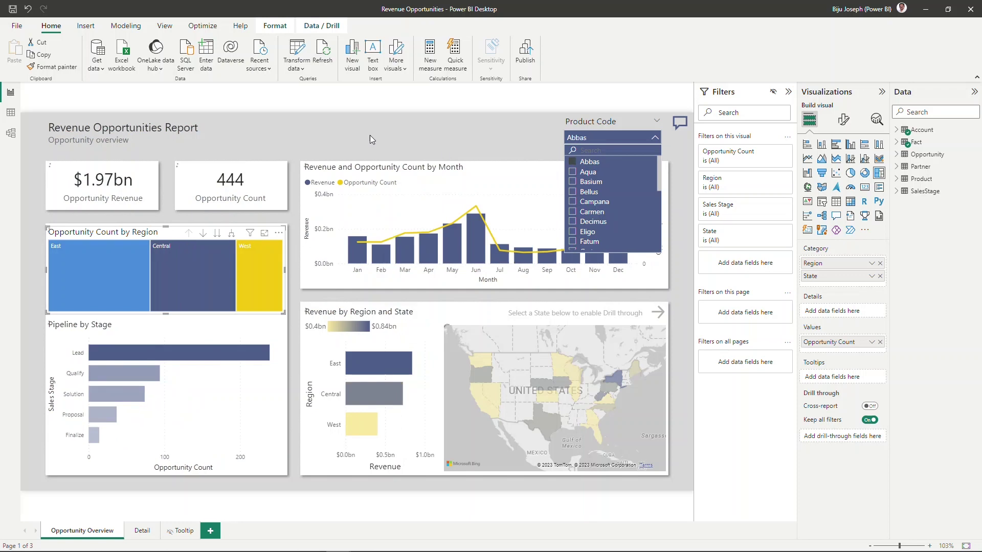
{"action": "left_click", "coordinate": [346, 136]}
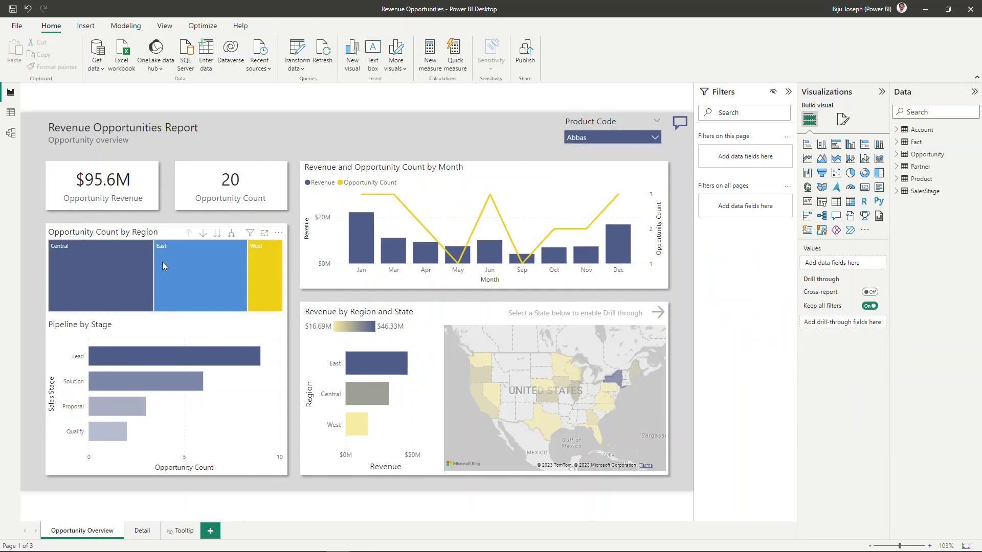
- Cross-highlight the report by the East region in the treemap, clear the highlight, and inspect October's revenue in the monthly chart
{"action": "left_click", "coordinate": [191, 292]}
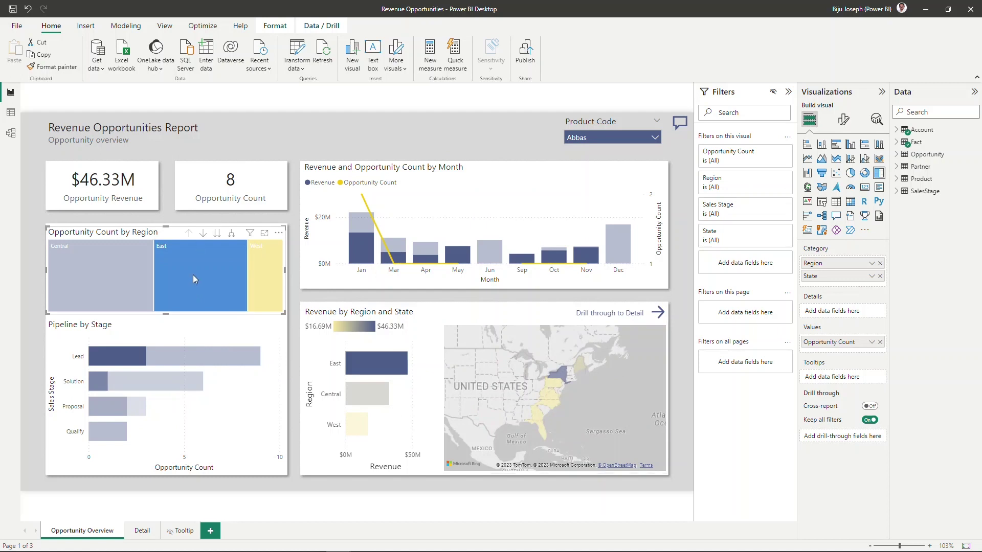
{"action": "left_click", "coordinate": [192, 275]}
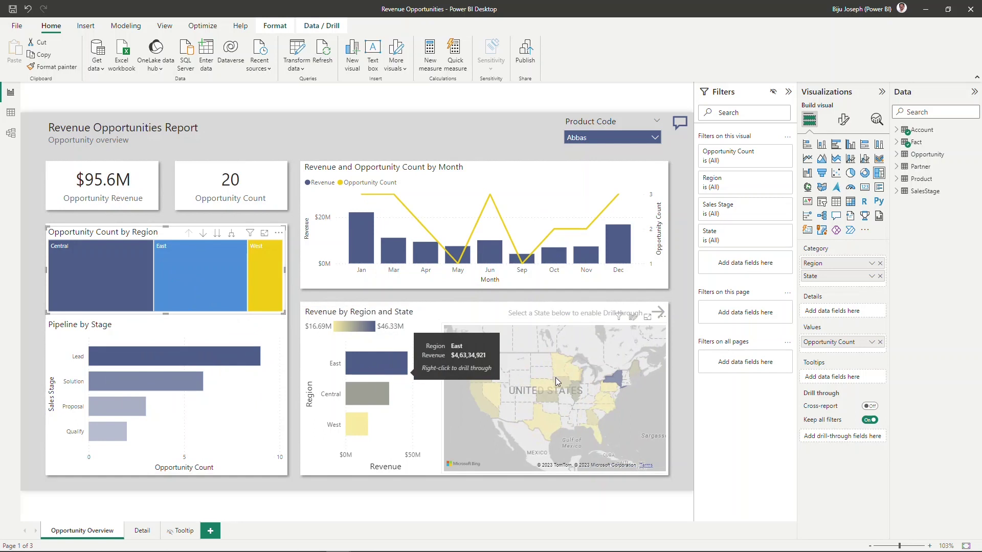
{"action": "mouse_move", "coordinate": [554, 244]}
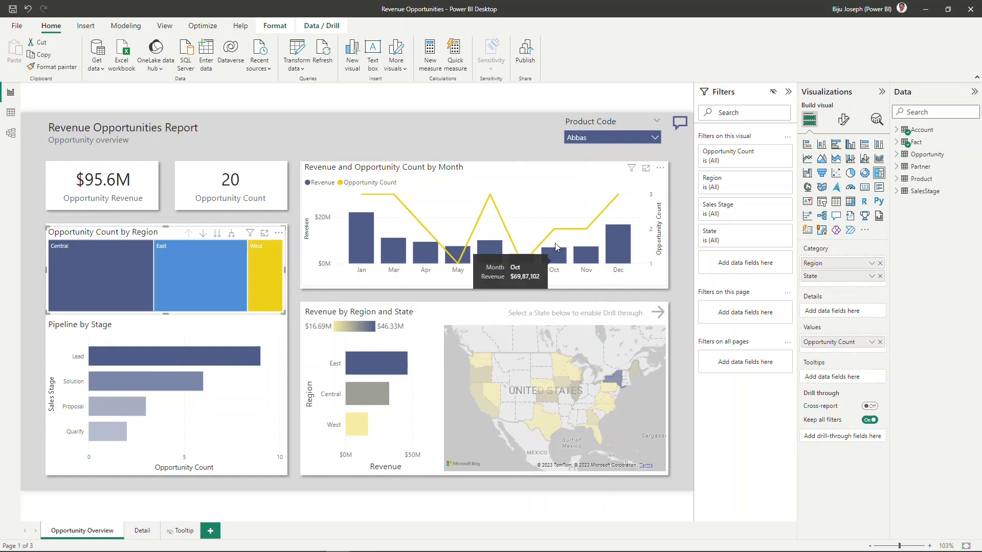
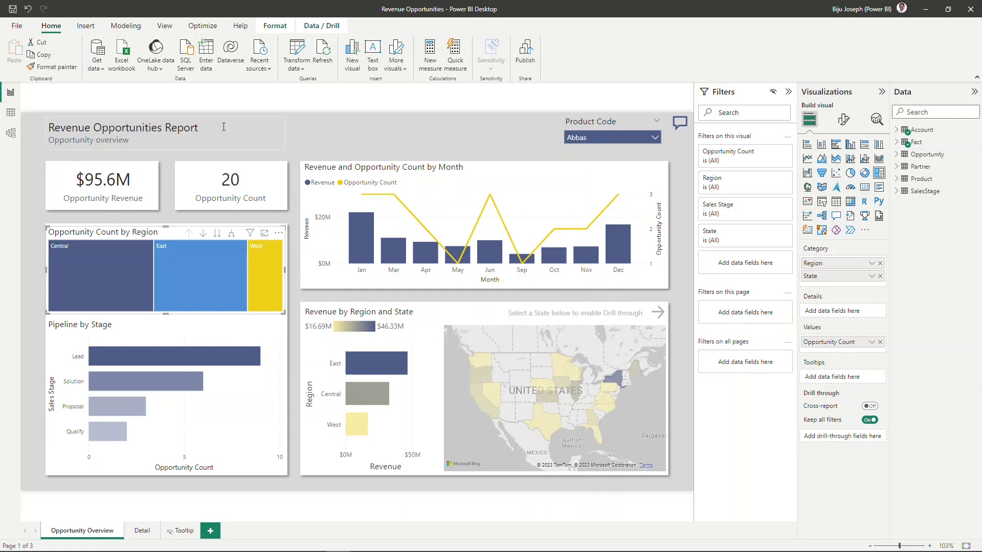
- Look over the common data sources and the options for getting additional visuals
{"action": "left_click", "coordinate": [97, 60]}
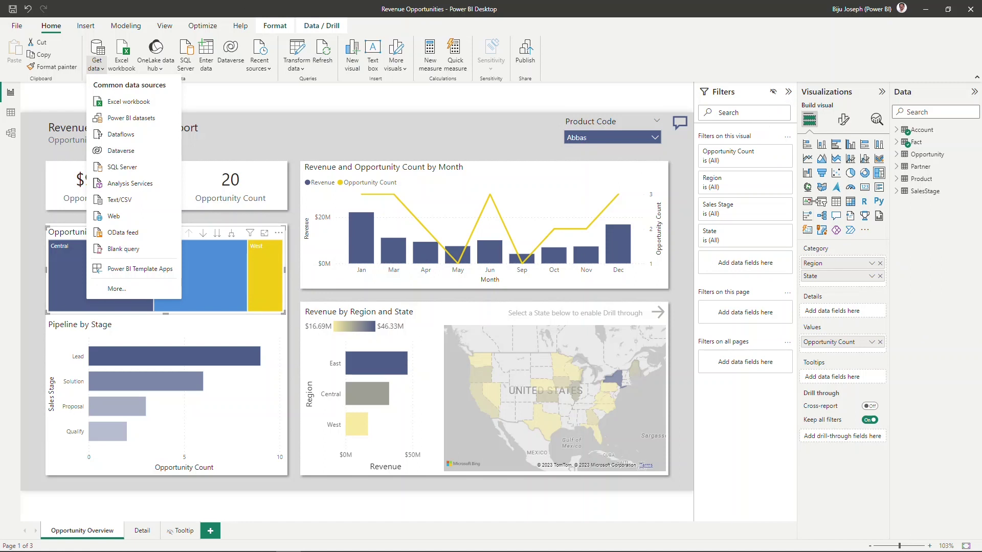
{"action": "left_click", "coordinate": [865, 230]}
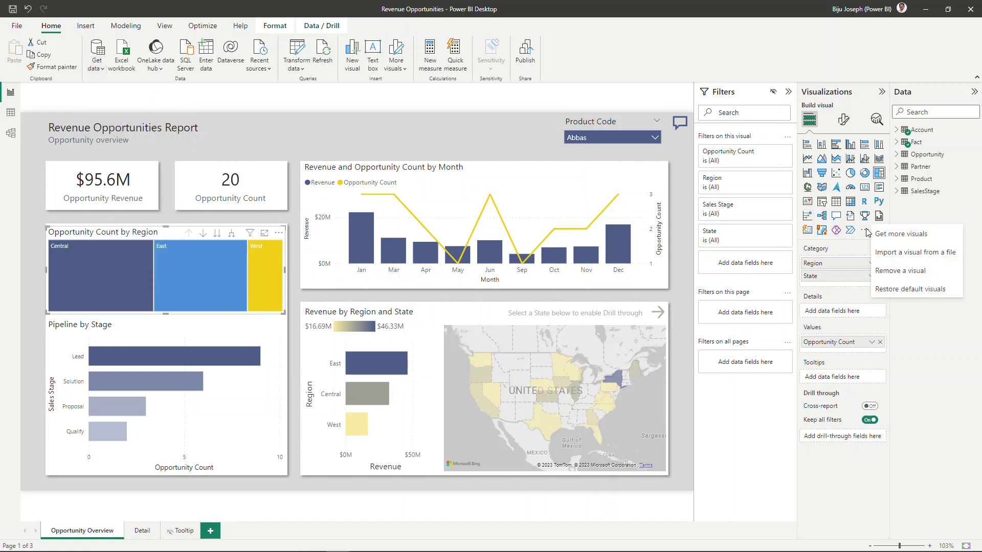
{"action": "left_click", "coordinate": [516, 249]}
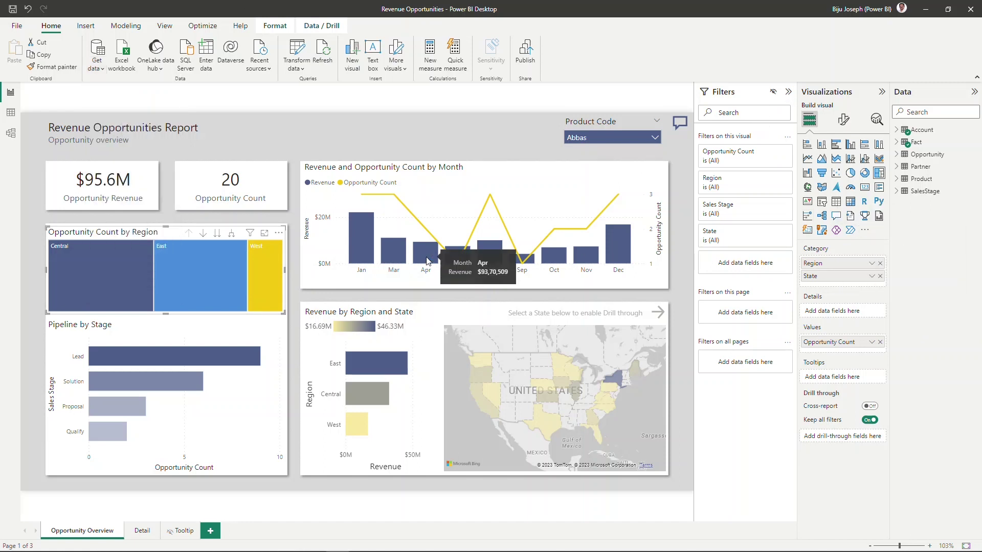
- Browse all available visuals in the Power BI visuals gallery, and close it
{"action": "left_click", "coordinate": [549, 313]}
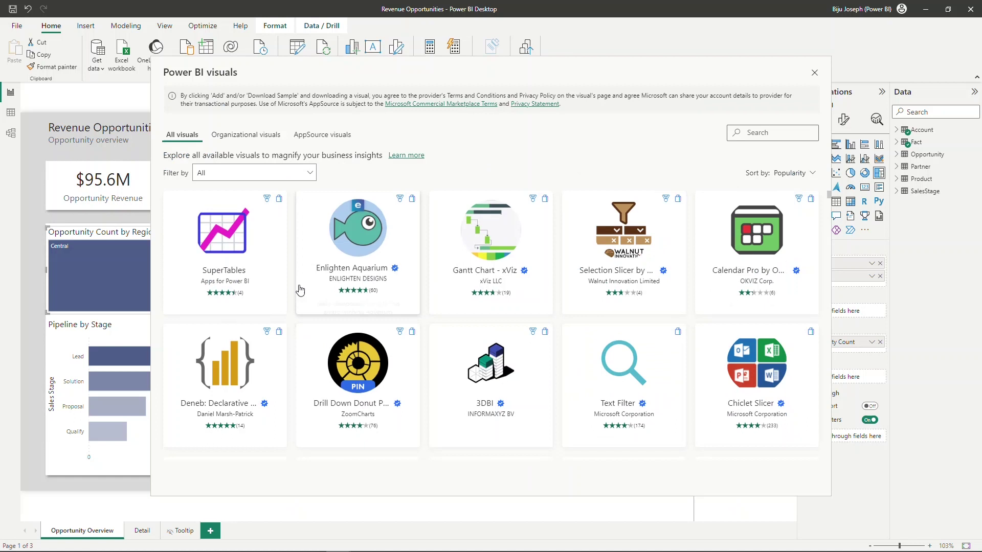
{"action": "scroll", "coordinate": [412, 407], "scroll_direction": "down", "scroll_amount": 1}
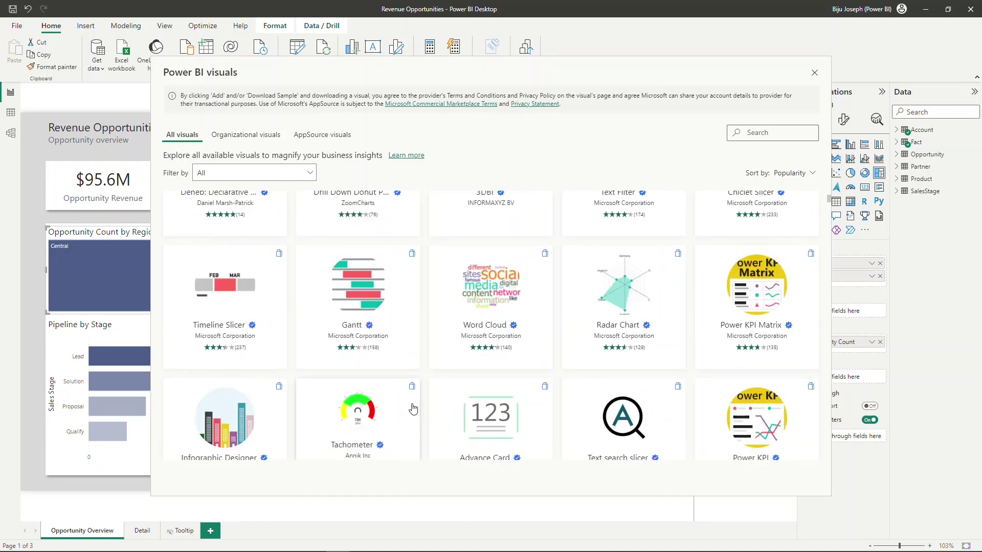
{"action": "scroll", "coordinate": [422, 368], "scroll_direction": "up", "scroll_amount": 1}
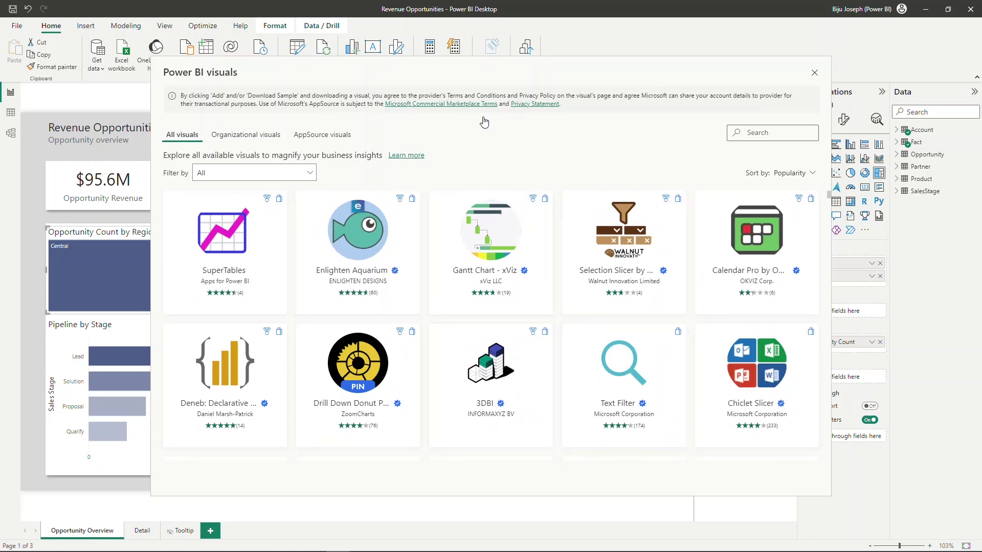
{"action": "left_click", "coordinate": [815, 73]}
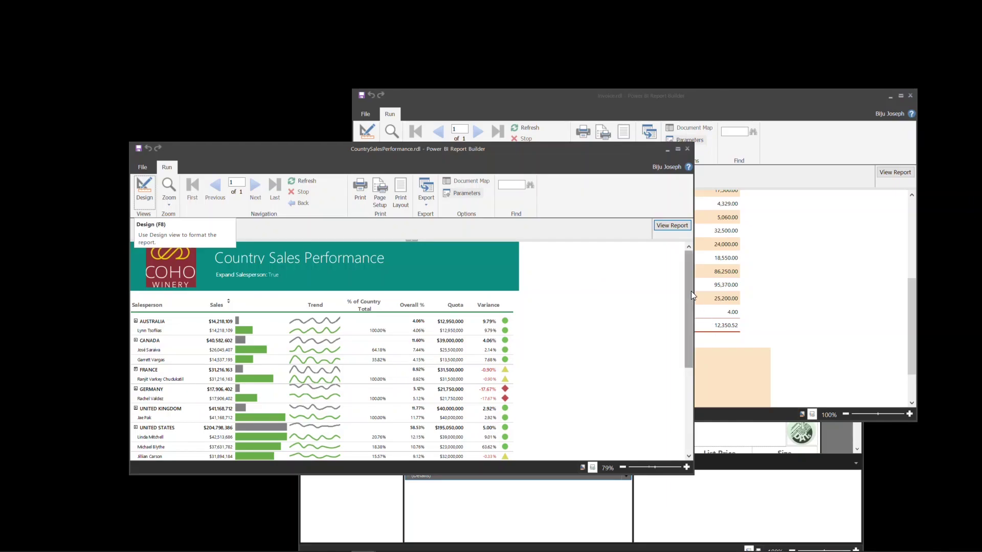
- Switch to Power BI Report Builder and examine the Country Sales Performance report from its header to the total row and disclaimer
{"action": "left_click_drag", "start_coordinate": [692, 290], "coordinate": [685, 248]}
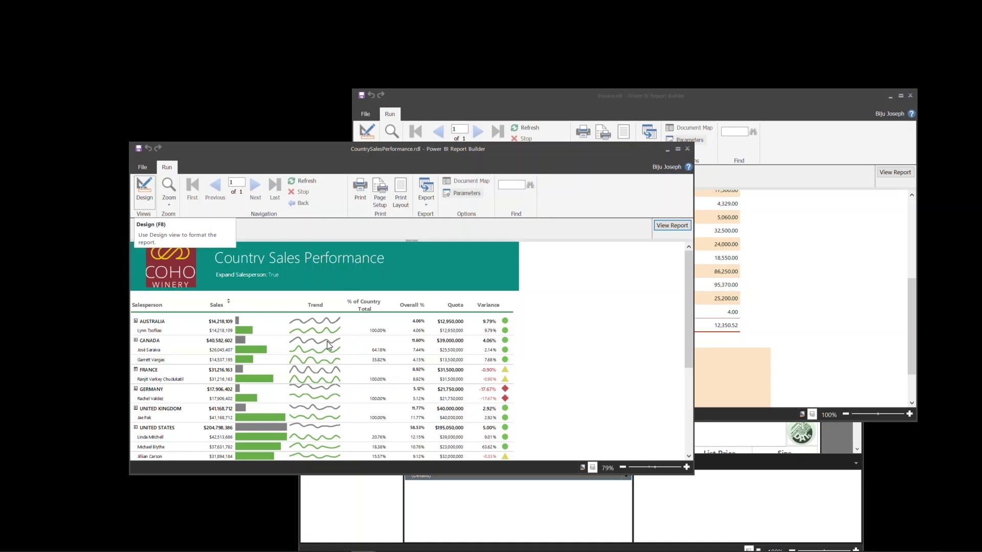
{"action": "scroll", "coordinate": [326, 341], "scroll_direction": "down", "scroll_amount": 5}
{"action": "scroll", "coordinate": [326, 341], "scroll_direction": "up", "scroll_amount": 4}
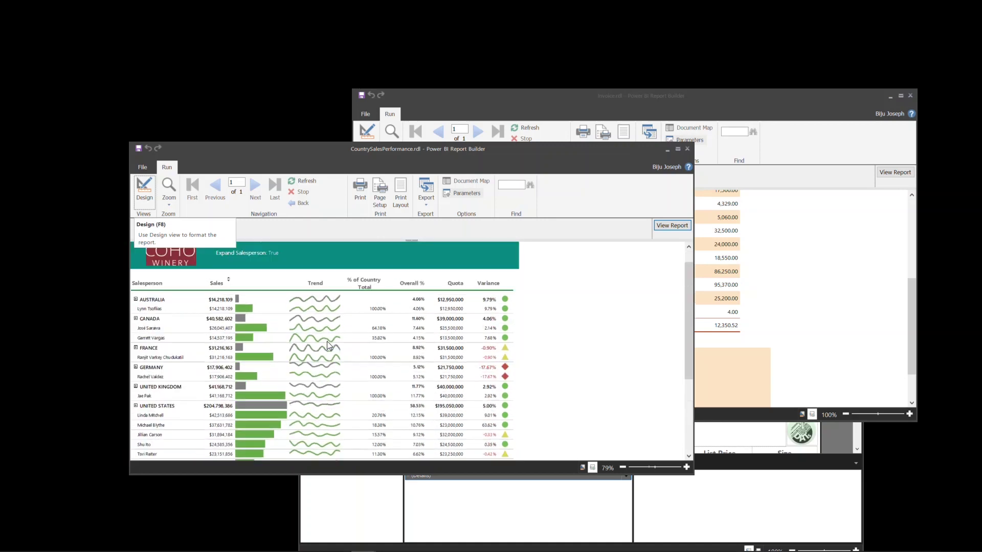
{"action": "scroll", "coordinate": [327, 342], "scroll_direction": "up", "scroll_amount": 1}
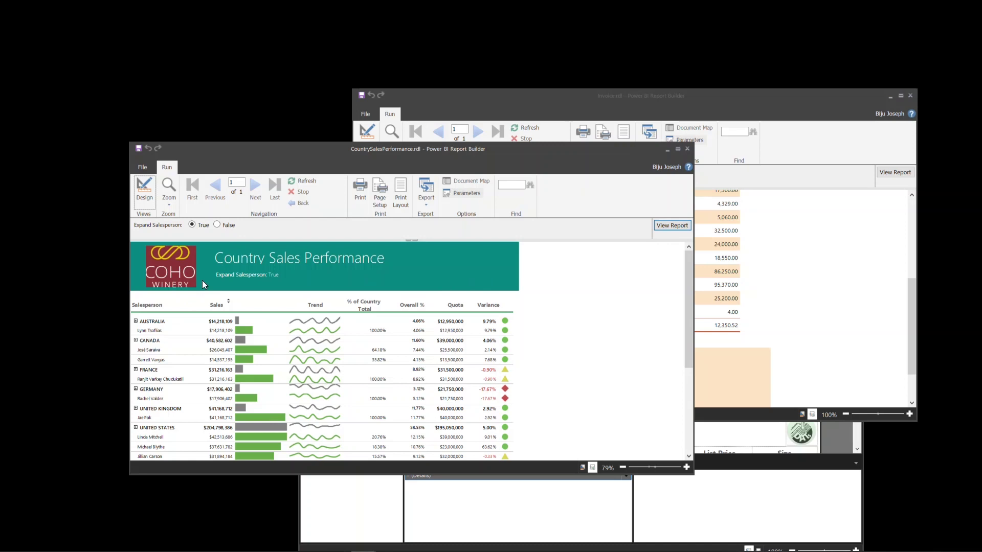
{"action": "scroll", "coordinate": [199, 358], "scroll_direction": "down", "scroll_amount": 1}
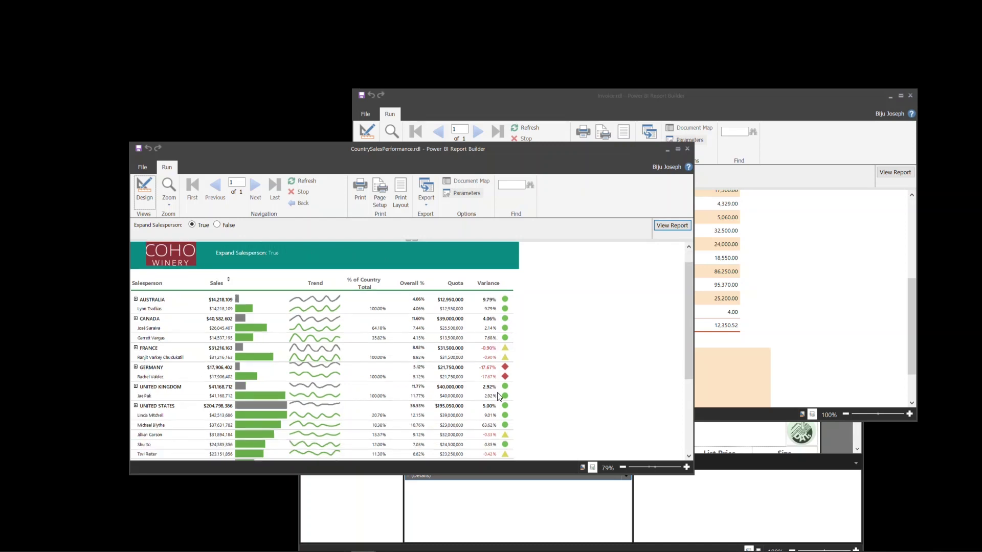
{"action": "scroll", "coordinate": [499, 396], "scroll_direction": "down", "scroll_amount": 2}
{"action": "scroll", "coordinate": [499, 396], "scroll_direction": "down", "scroll_amount": 4}
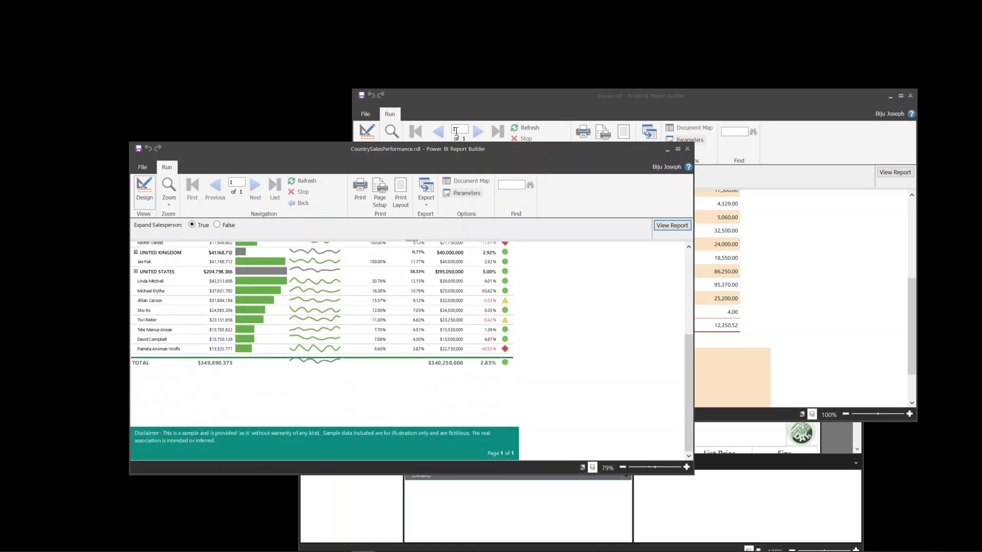
- Bring the Invoice report forward and examine its header, line items, tax and payment notes for Contoso Pharmaceuticals
{"action": "left_click", "coordinate": [500, 105]}
{"action": "scroll", "coordinate": [488, 313], "scroll_direction": "up", "scroll_amount": 2}
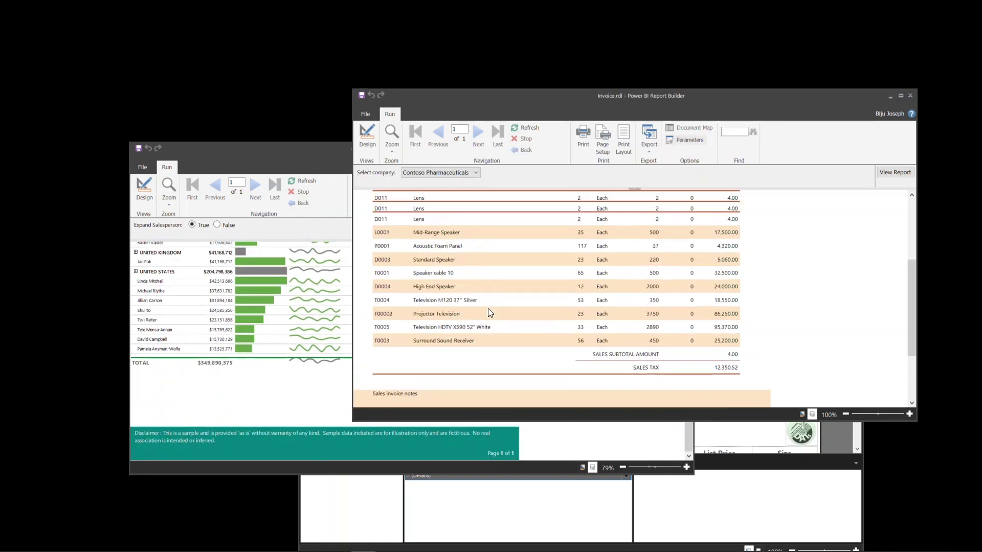
{"action": "scroll", "coordinate": [488, 309], "scroll_direction": "up", "scroll_amount": 1}
{"action": "scroll", "coordinate": [487, 312], "scroll_direction": "up", "scroll_amount": 2}
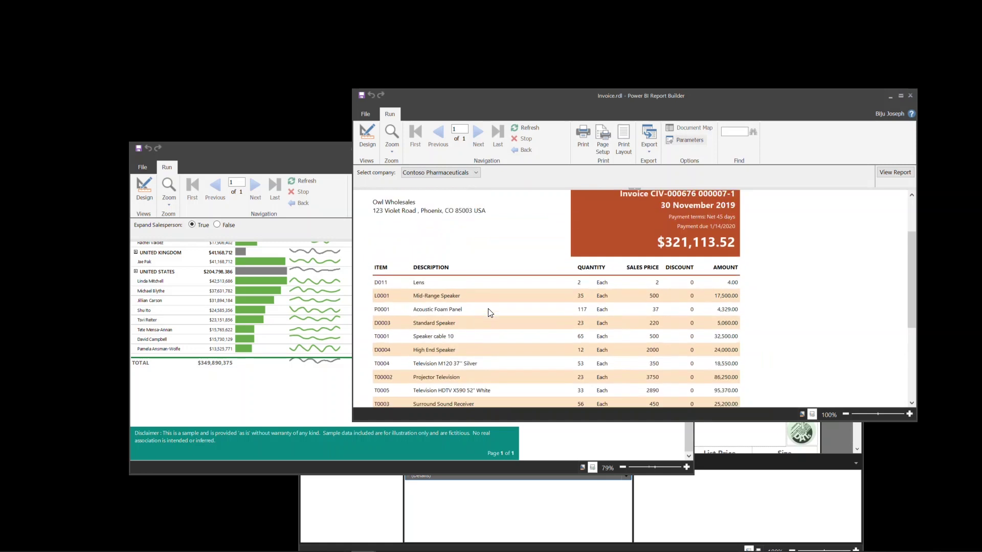
{"action": "scroll", "coordinate": [540, 262], "scroll_direction": "up", "scroll_amount": 1}
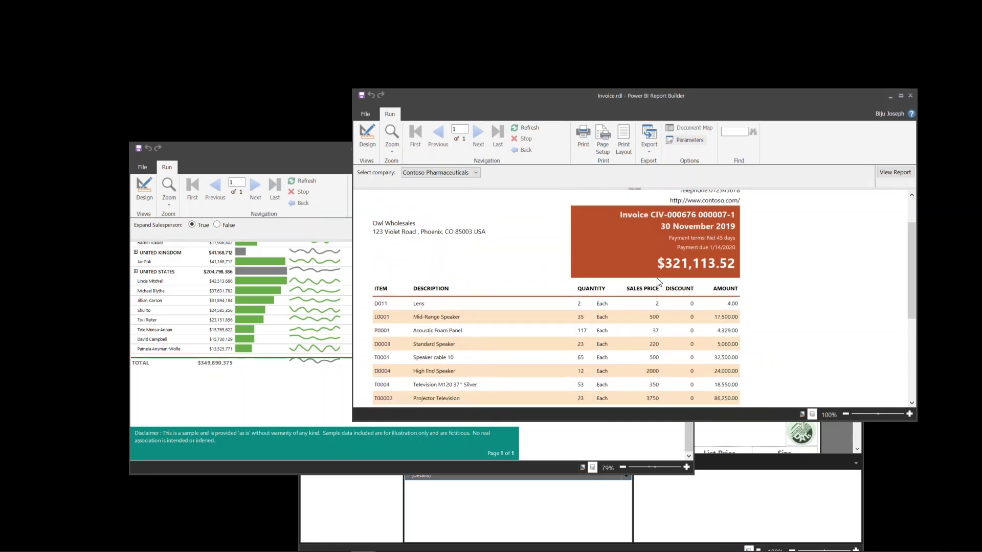
{"action": "scroll", "coordinate": [489, 327], "scroll_direction": "down", "scroll_amount": 7}
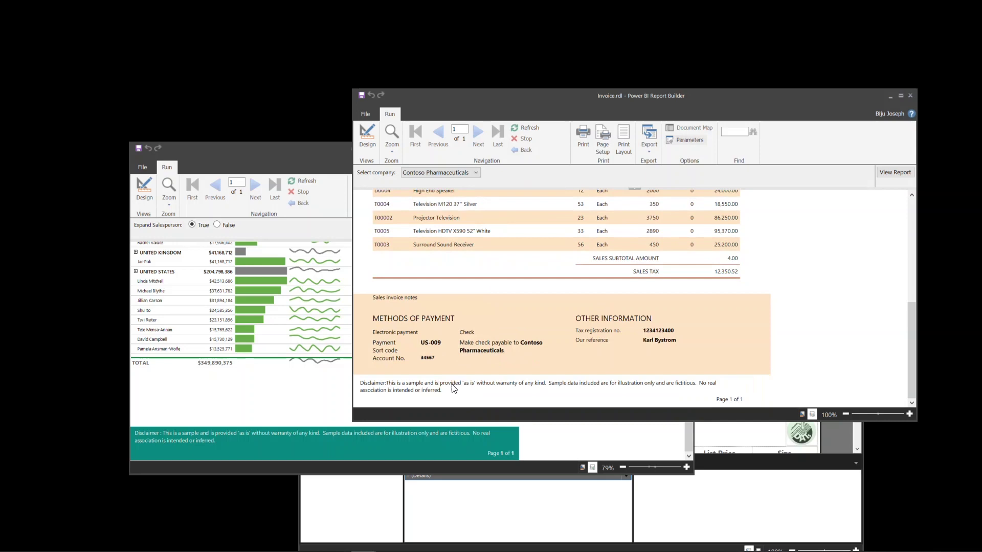
{"action": "scroll", "coordinate": [572, 296], "scroll_direction": "up", "scroll_amount": 8}
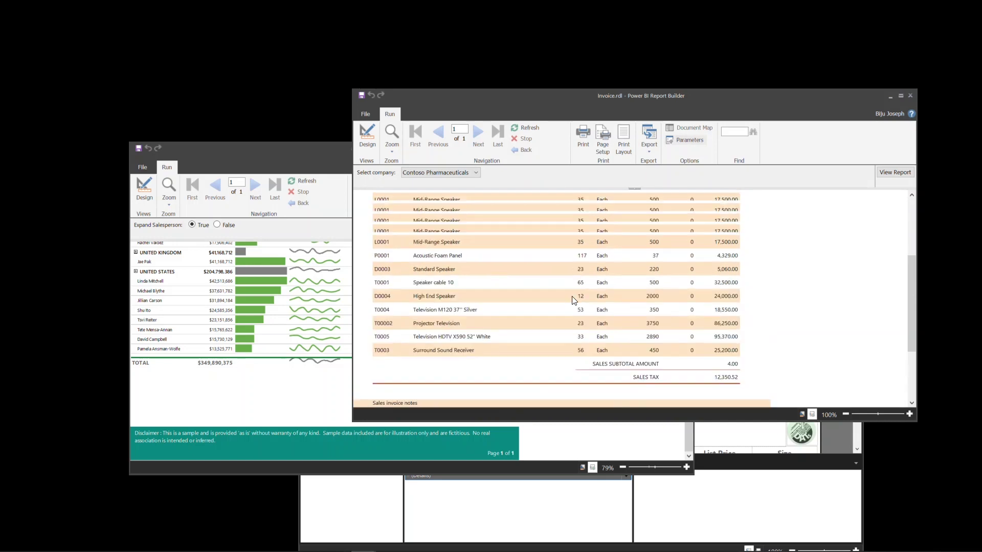
{"action": "scroll", "coordinate": [573, 301], "scroll_direction": "up", "scroll_amount": 1}
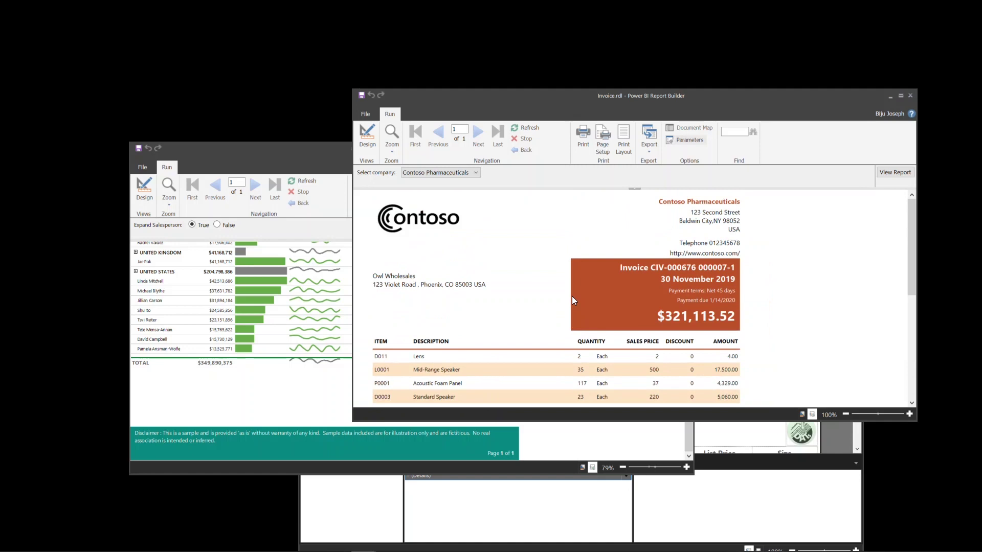
- Run the Invoice report for the company Contoso Suites and check the resulting layout
{"action": "left_click", "coordinate": [449, 172]}
{"action": "left_click", "coordinate": [441, 191]}
{"action": "left_click", "coordinate": [886, 175]}
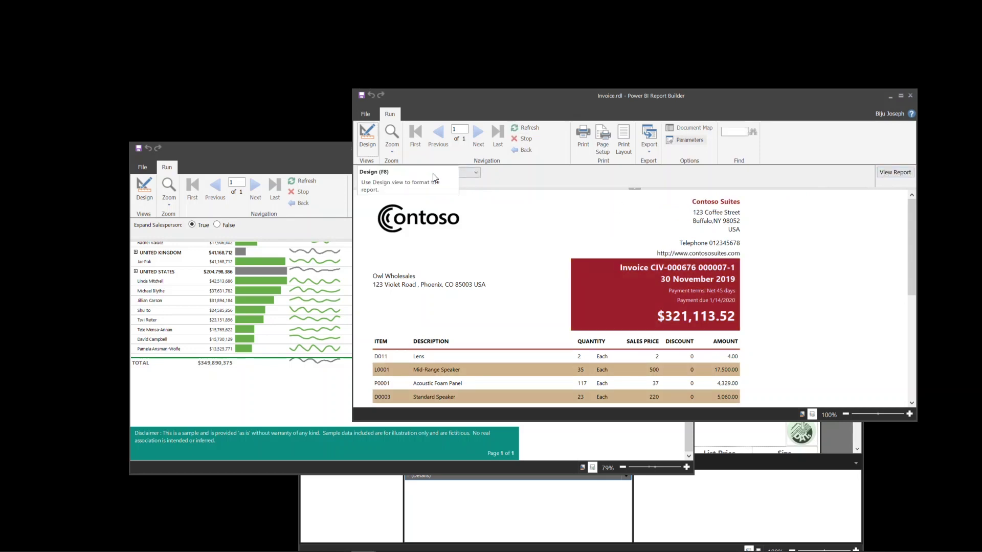
{"action": "scroll", "coordinate": [528, 298], "scroll_direction": "down", "scroll_amount": 5}
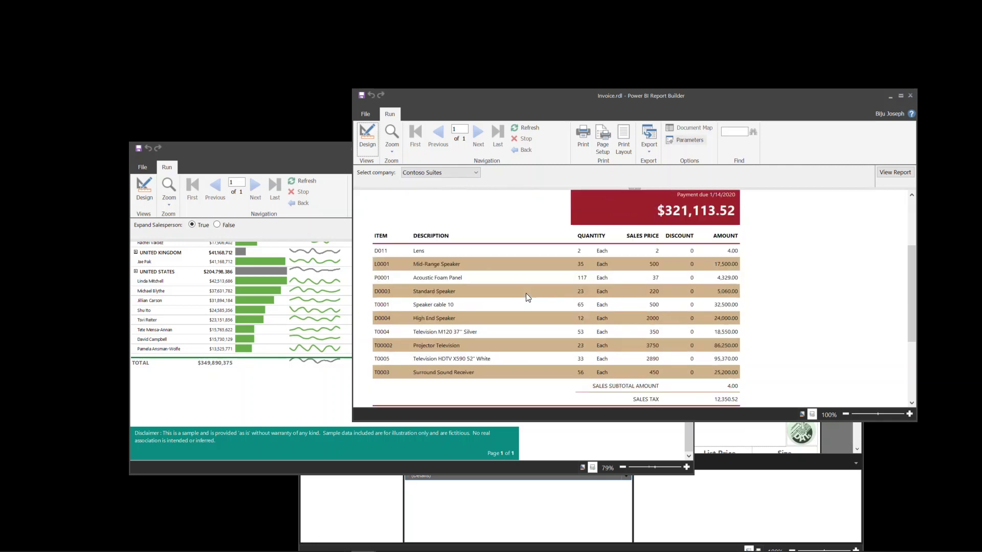
{"action": "scroll", "coordinate": [526, 294], "scroll_direction": "up", "scroll_amount": 4}
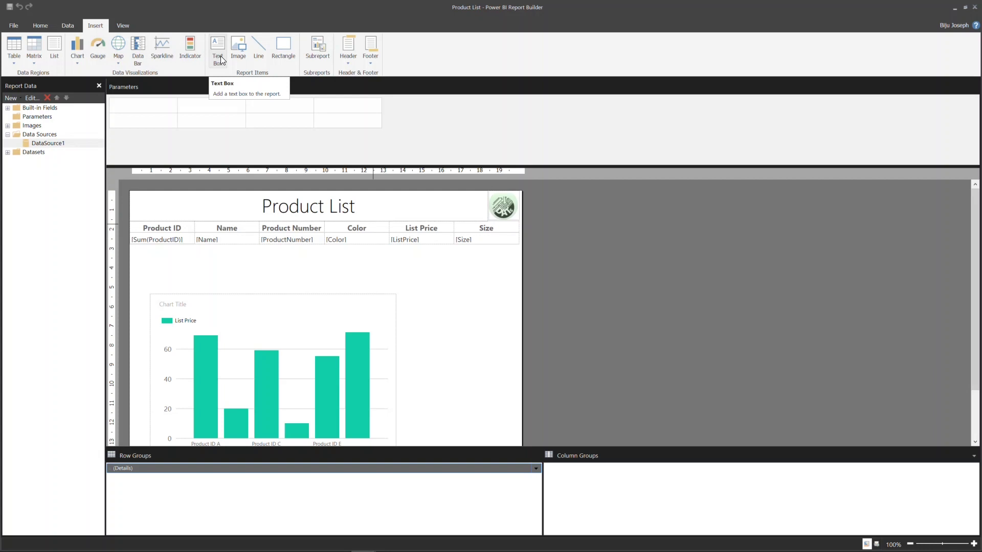
- Show the available data source and dataset options for the Product List report
{"action": "left_click", "coordinate": [71, 28]}
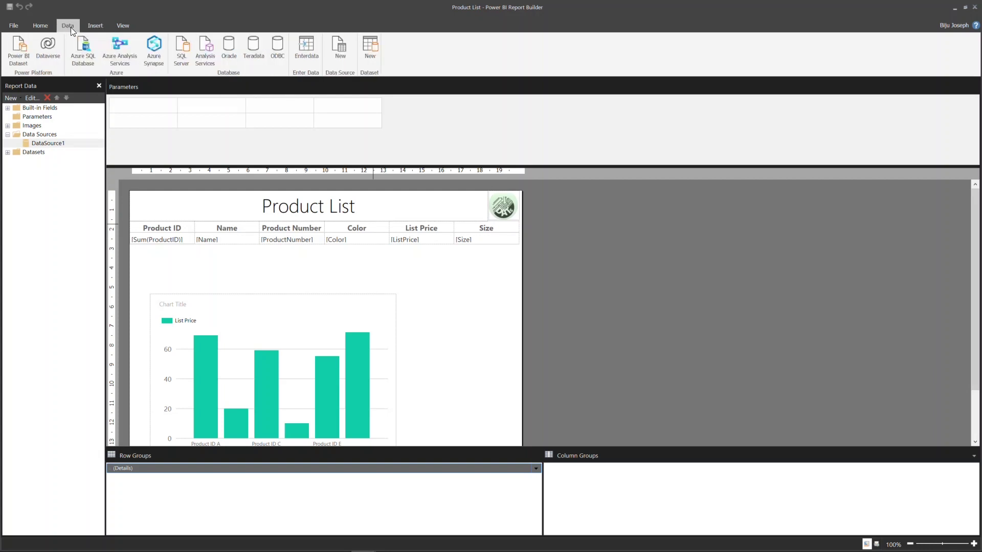